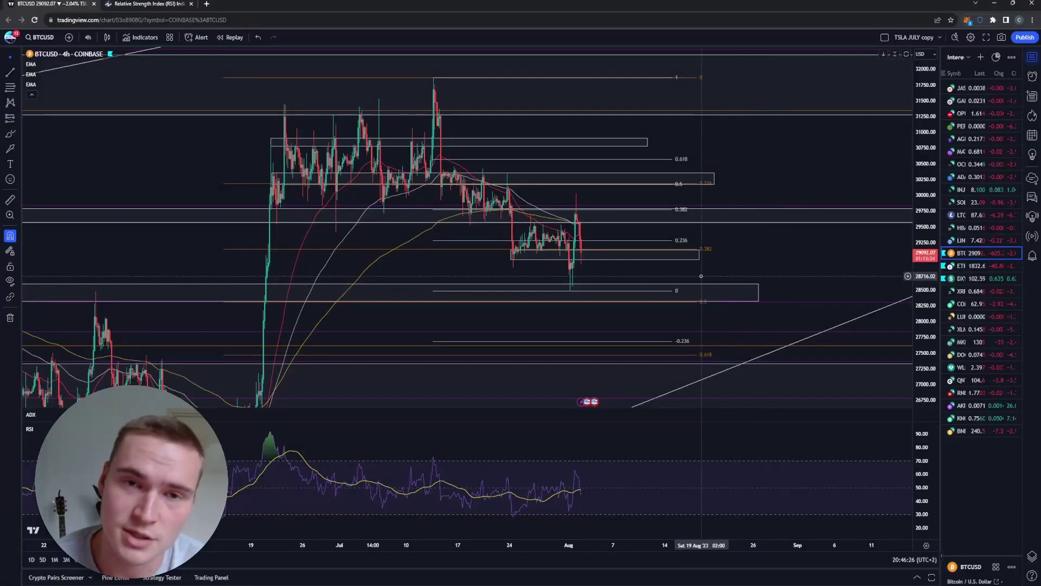
pyautogui.scroll(3, 602, 296)
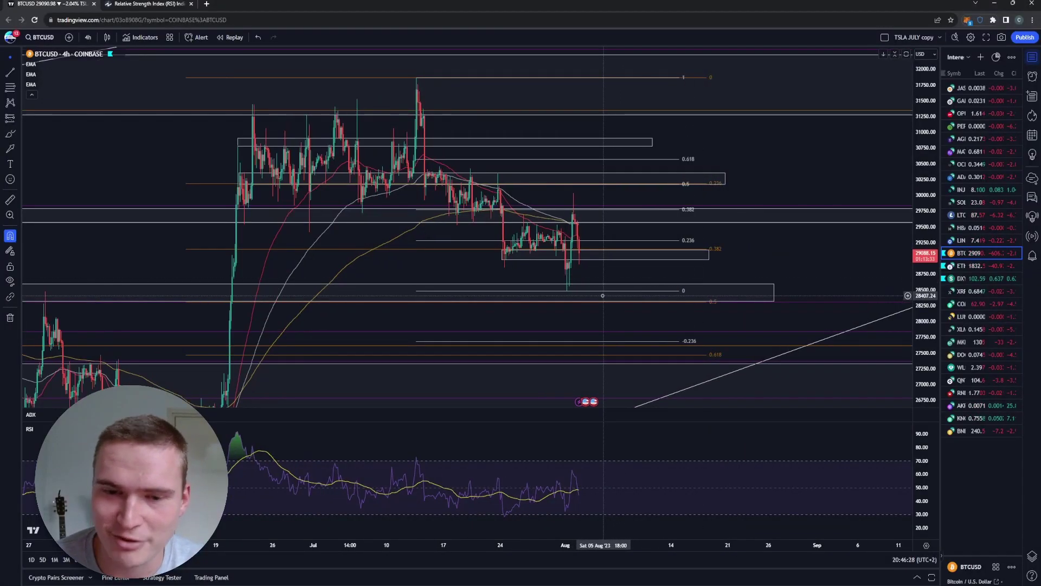
pyautogui.moveTo(447, 270); pyautogui.dragTo(555, 261)
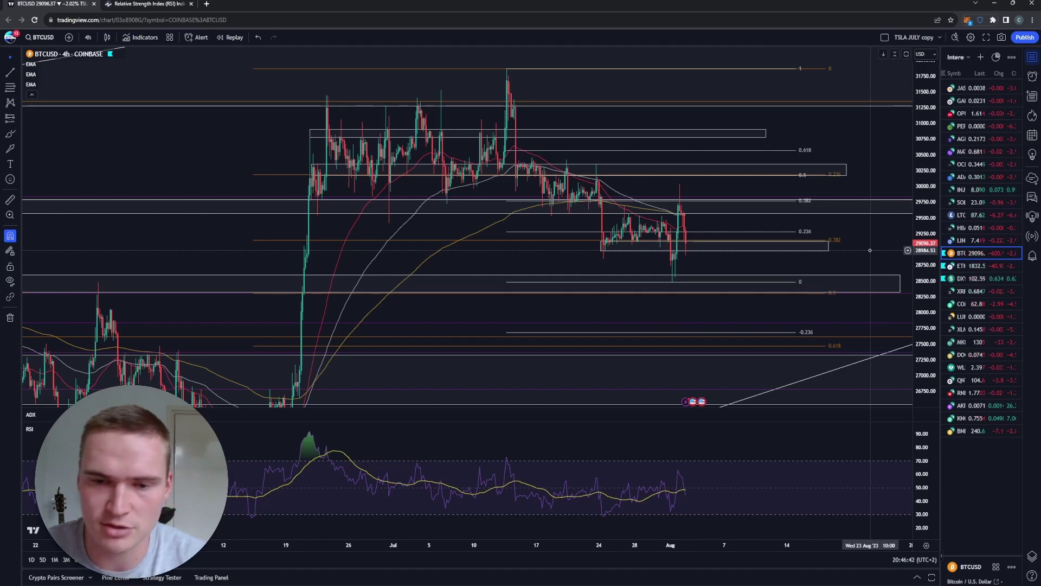
pyautogui.moveTo(922, 271); pyautogui.dragTo(881, 266)
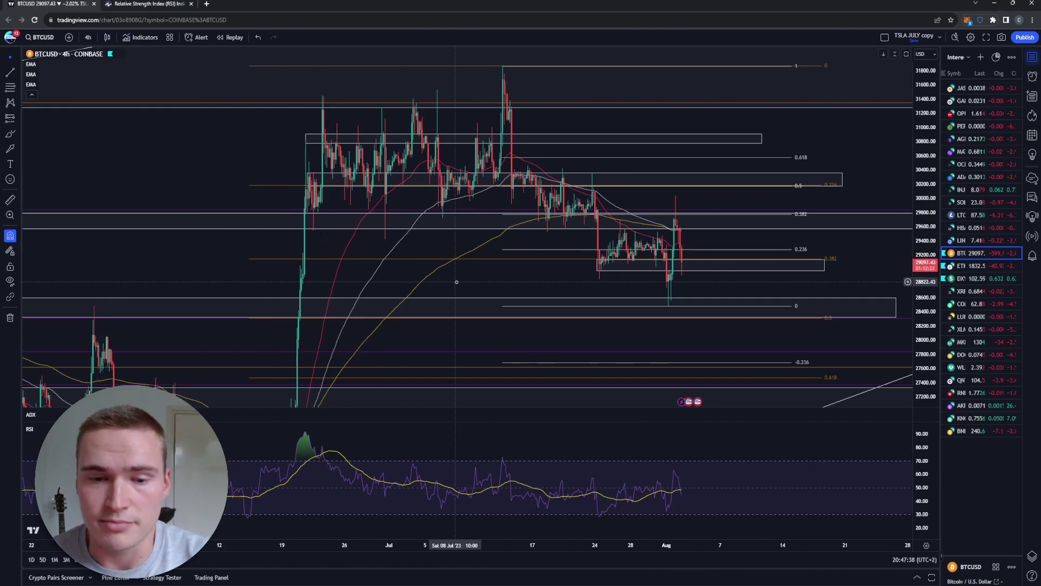
pyautogui.moveTo(490, 290); pyautogui.dragTo(495, 280)
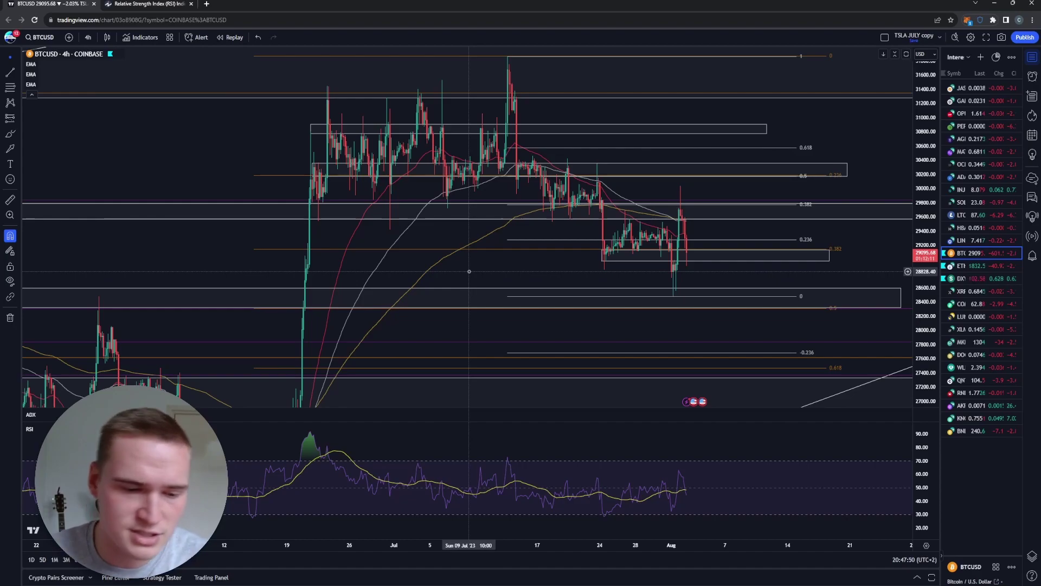
pyautogui.click(460, 164)
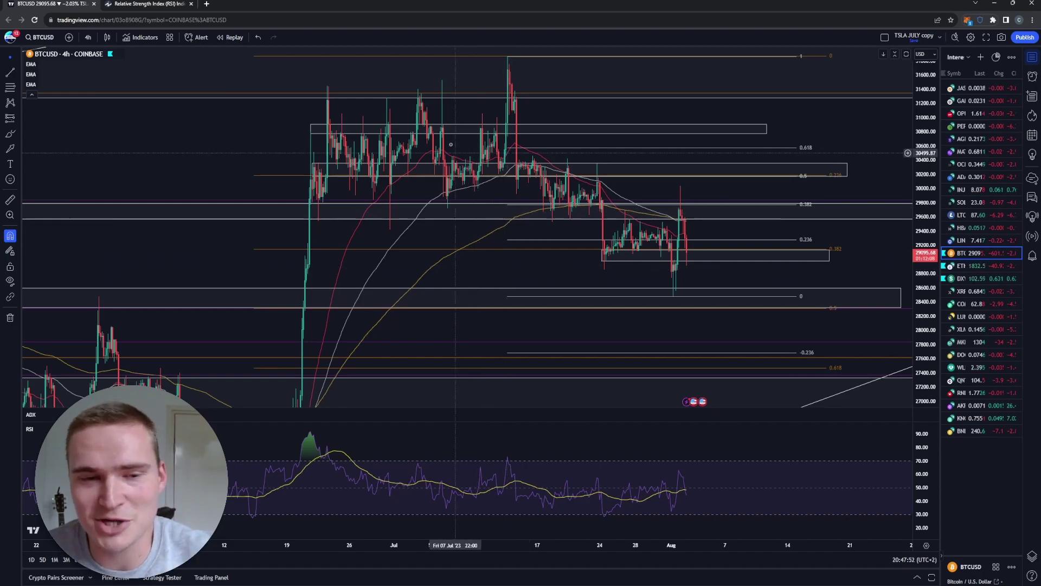
pyautogui.click(469, 178)
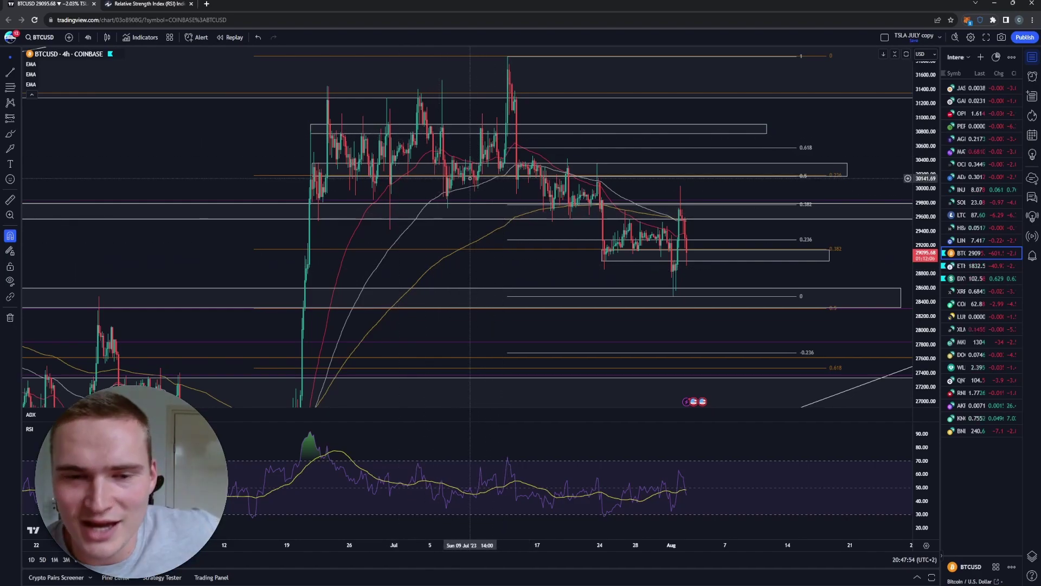
# Step: Review the input settings of the RSI indicator on the BTCUSD chart and close them without changing anything
pyautogui.hotkey('ctrl', 'Tab')
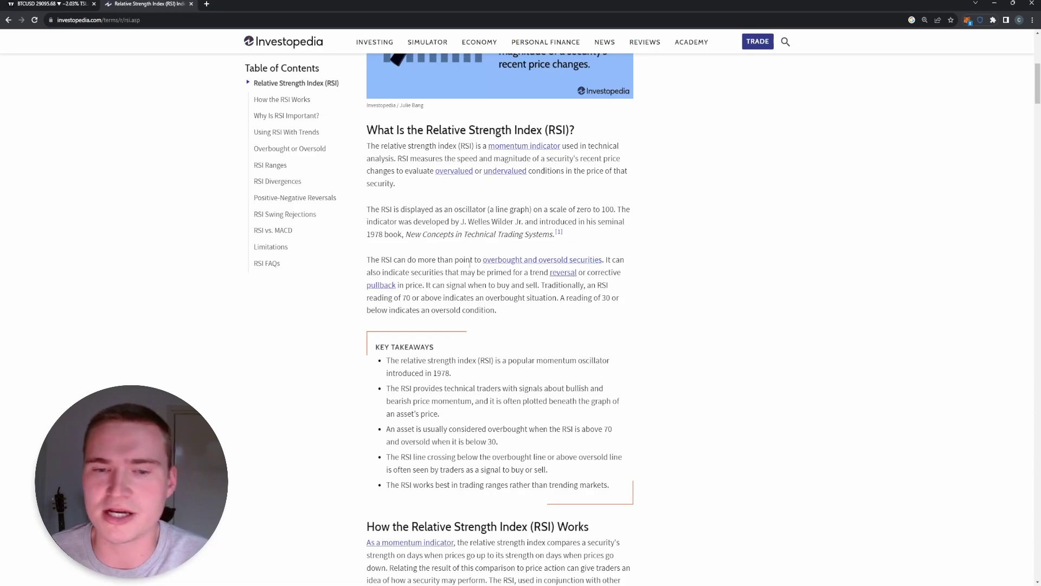
pyautogui.click(51, 4)
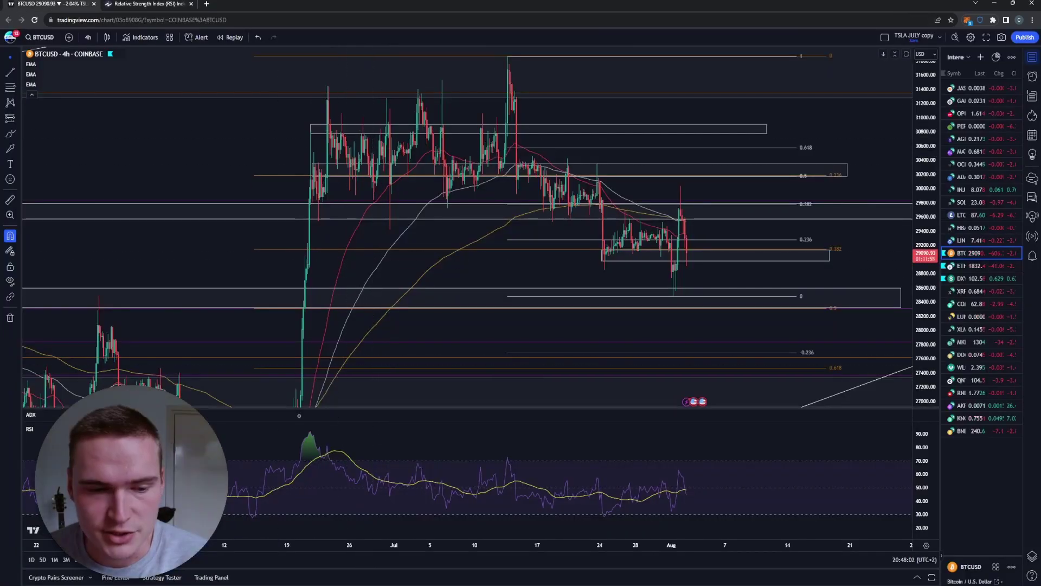
pyautogui.doubleClick(30, 429)
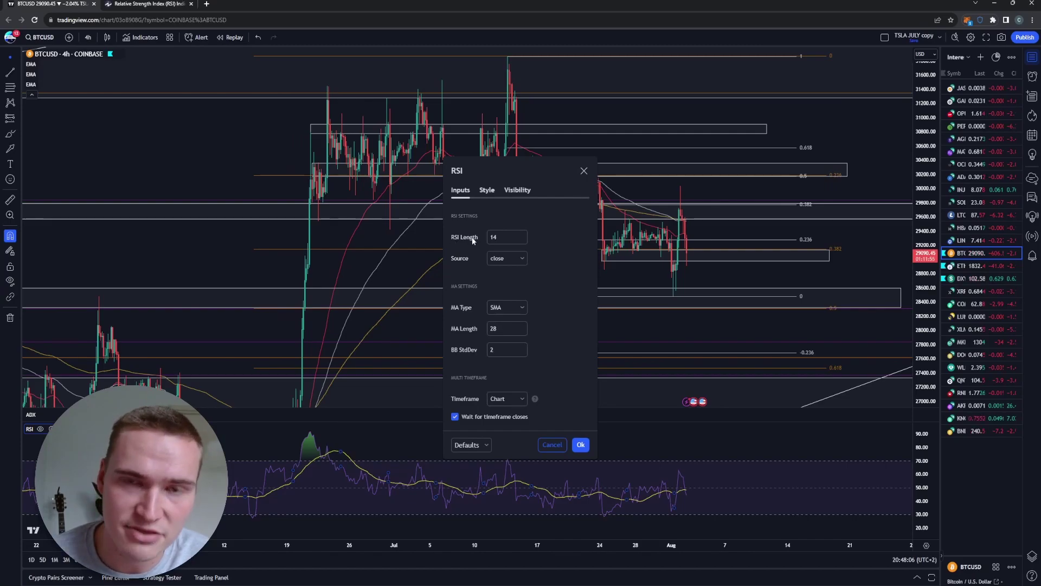
pyautogui.click(552, 445)
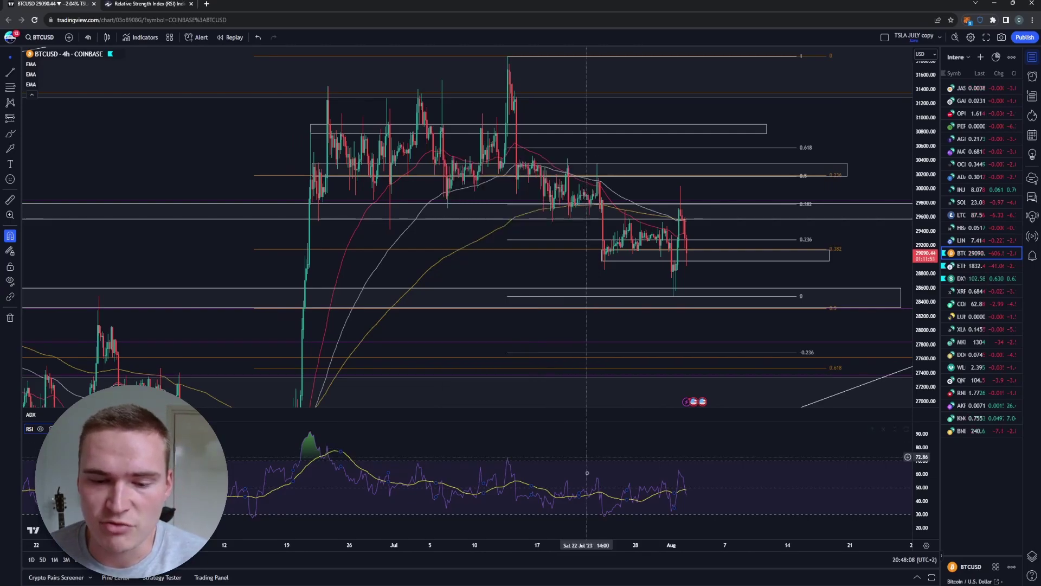
# Step: Switch to the Investopedia article and read its RSI definition, key takeaways and calculation formula
pyautogui.click(144, 4)
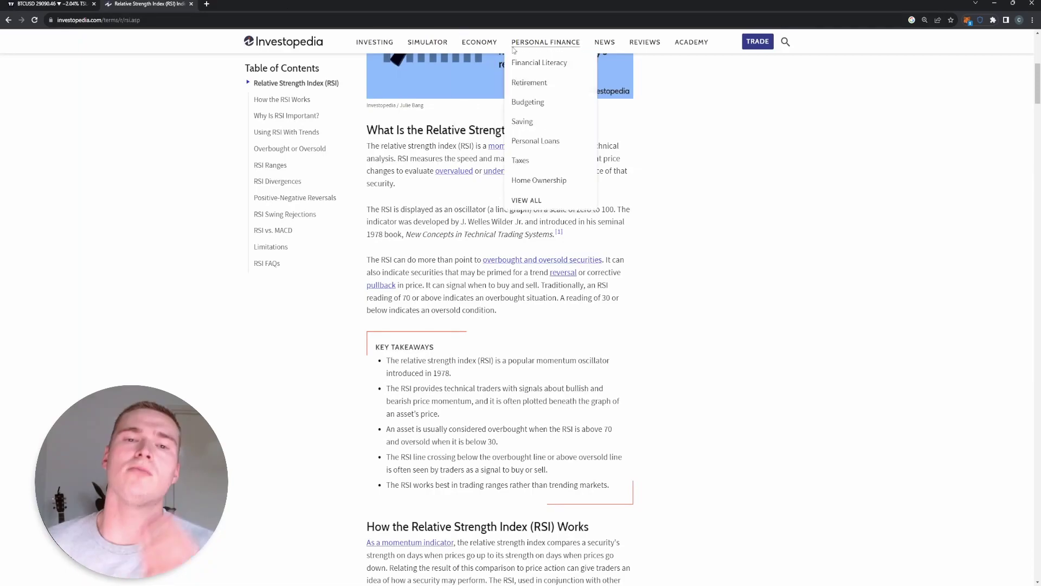
pyautogui.scroll(-9, 556, 257)
pyautogui.scroll(2, 556, 257)
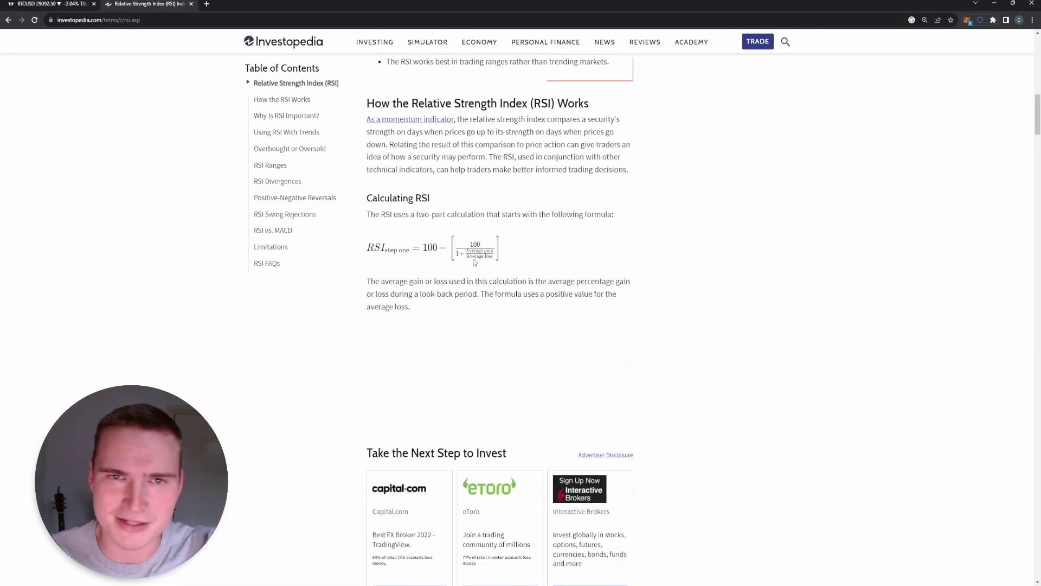
pyautogui.scroll(8, 476, 262)
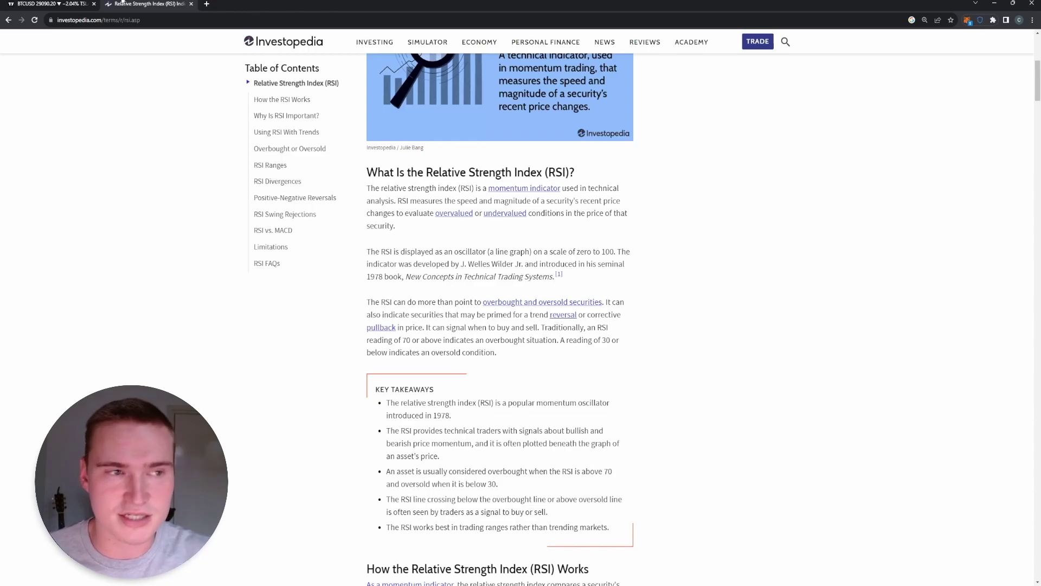
# Step: Return to the BTCUSD chart in TradingView, enlarge the RSI pane and rescale its axis to cover about 10 to 100
pyautogui.click(54, 4)
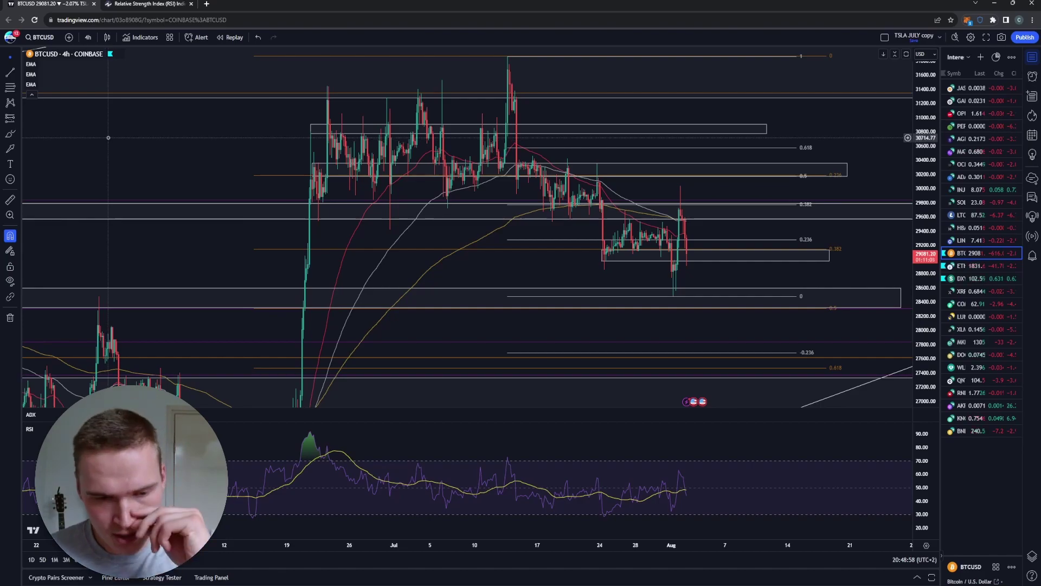
pyautogui.moveTo(442, 343); pyautogui.dragTo(442, 226)
pyautogui.moveTo(748, 408); pyautogui.dragTo(741, 240)
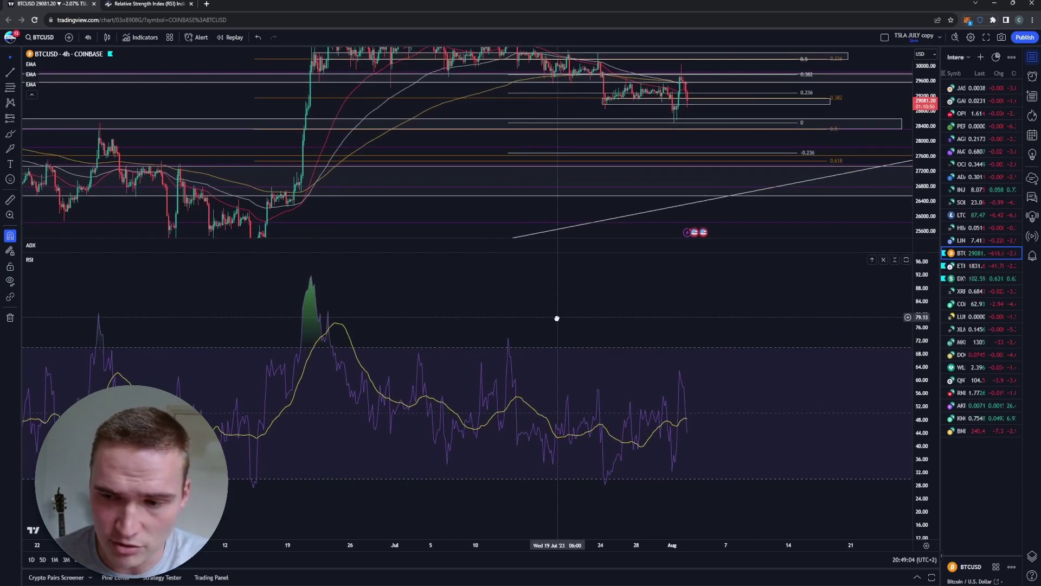
pyautogui.moveTo(932, 291); pyautogui.dragTo(932, 301)
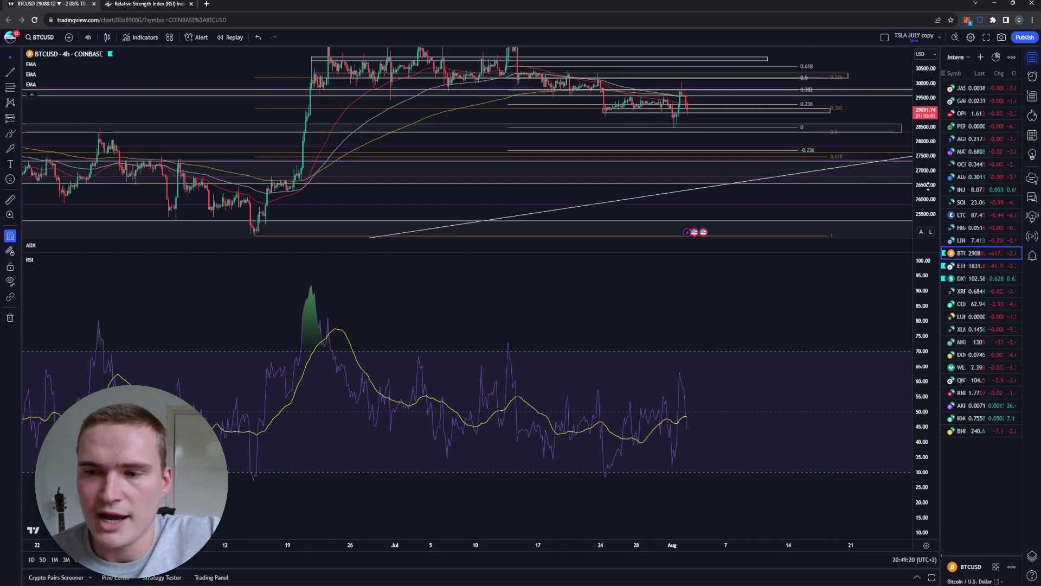
pyautogui.moveTo(414, 251); pyautogui.dragTo(412, 350)
# Step: Fine-tune the height of the RSI pane and compress the price scale to fit the May to August candles
pyautogui.moveTo(279, 200); pyautogui.dragTo(539, 239)
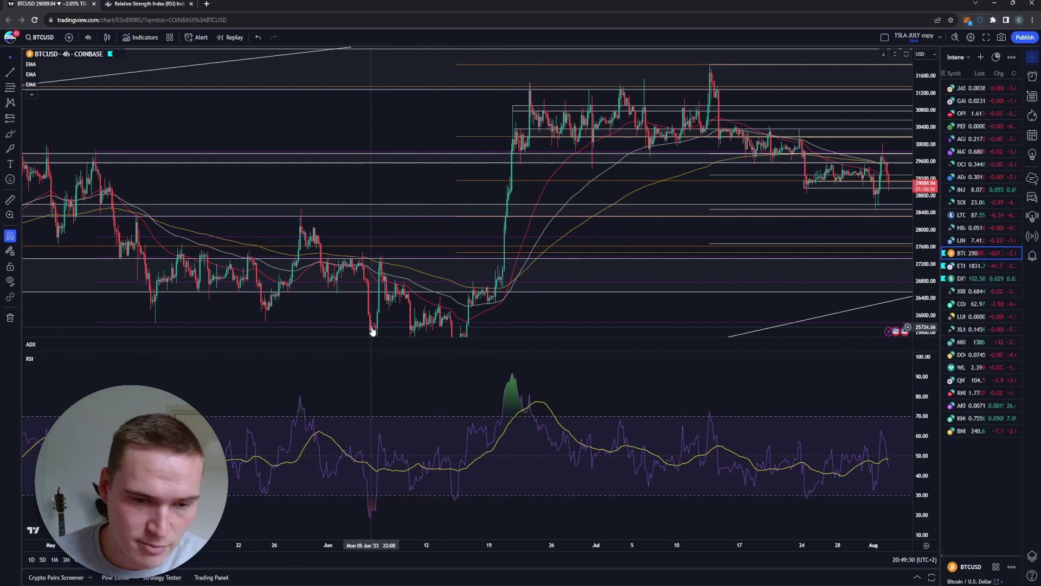
pyautogui.moveTo(372, 325); pyautogui.dragTo(373, 264)
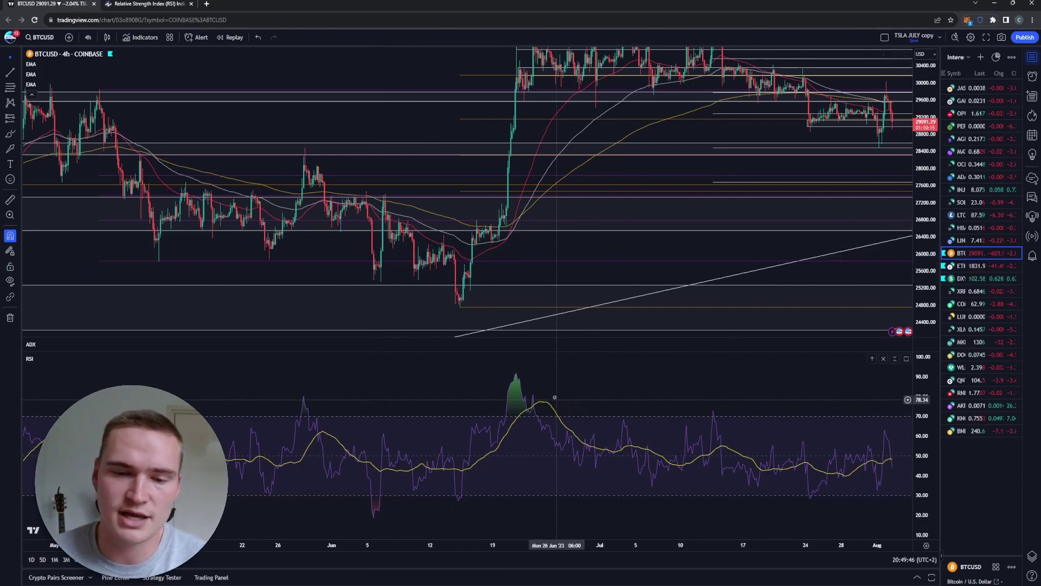
pyautogui.moveTo(568, 351); pyautogui.dragTo(568, 365)
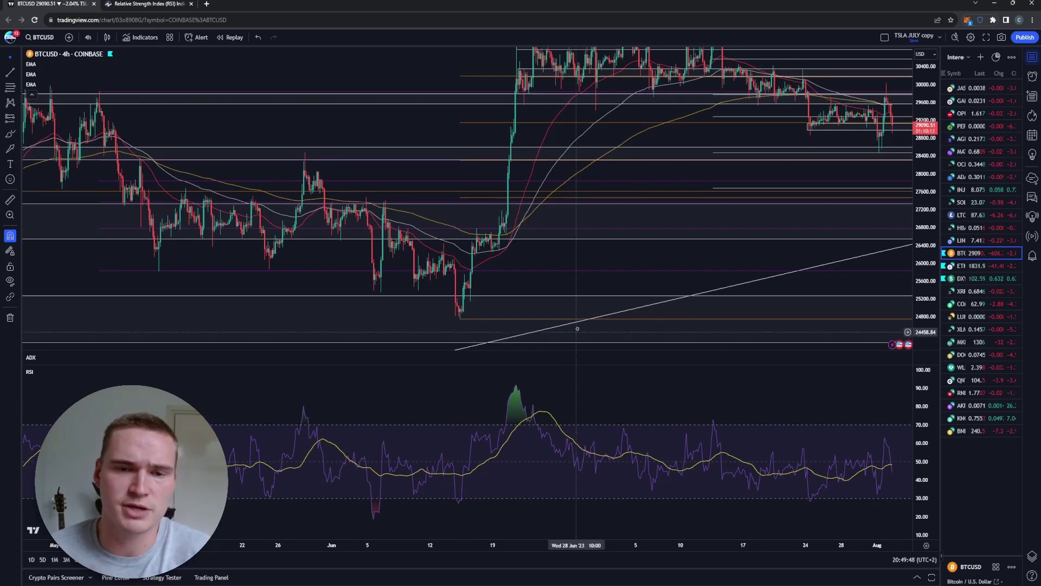
pyautogui.moveTo(602, 154); pyautogui.dragTo(609, 166)
pyautogui.moveTo(922, 169); pyautogui.dragTo(922, 182)
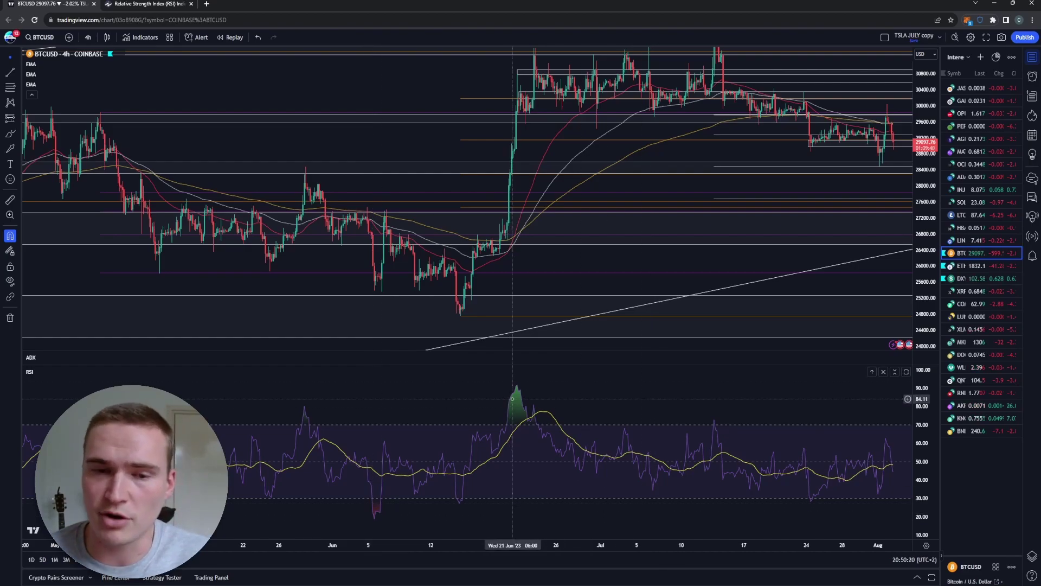
# Step: Examine the RSI readings above 70 and below 30 against the price moves back to April 2023
pyautogui.moveTo(473, 281); pyautogui.dragTo(452, 322)
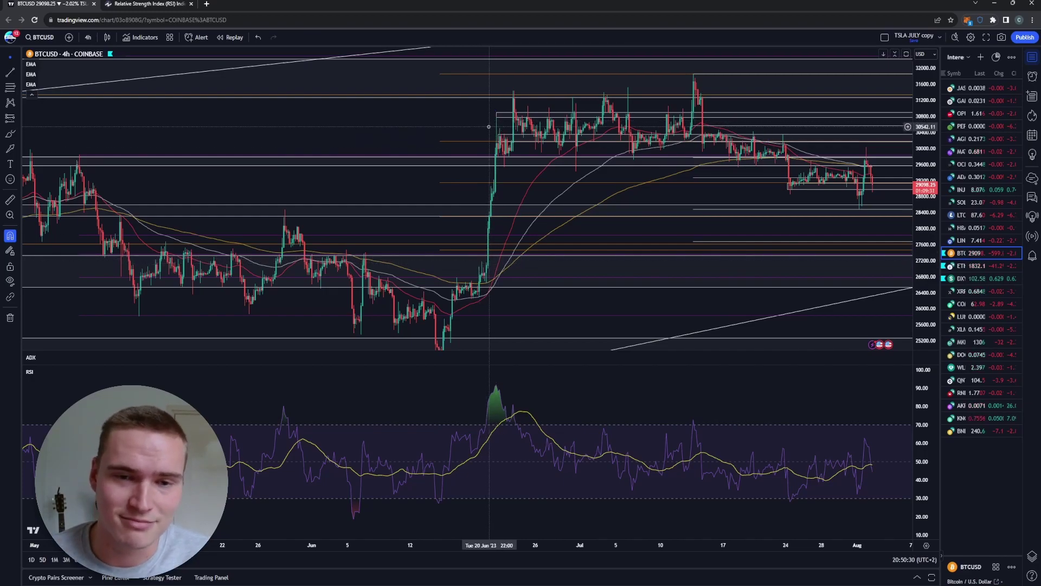
pyautogui.moveTo(458, 130); pyautogui.dragTo(480, 132)
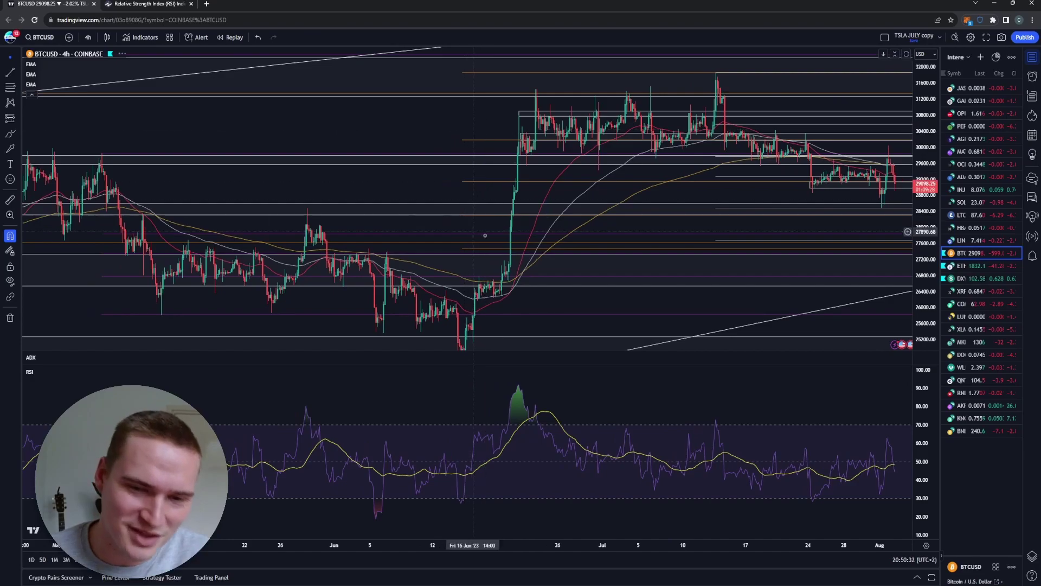
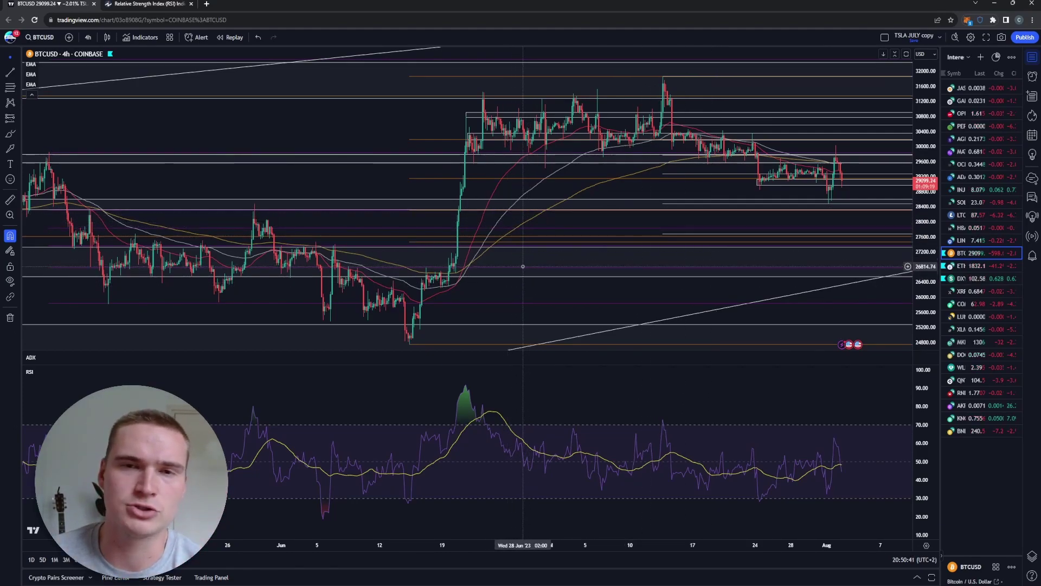
pyautogui.moveTo(431, 196); pyautogui.dragTo(436, 214)
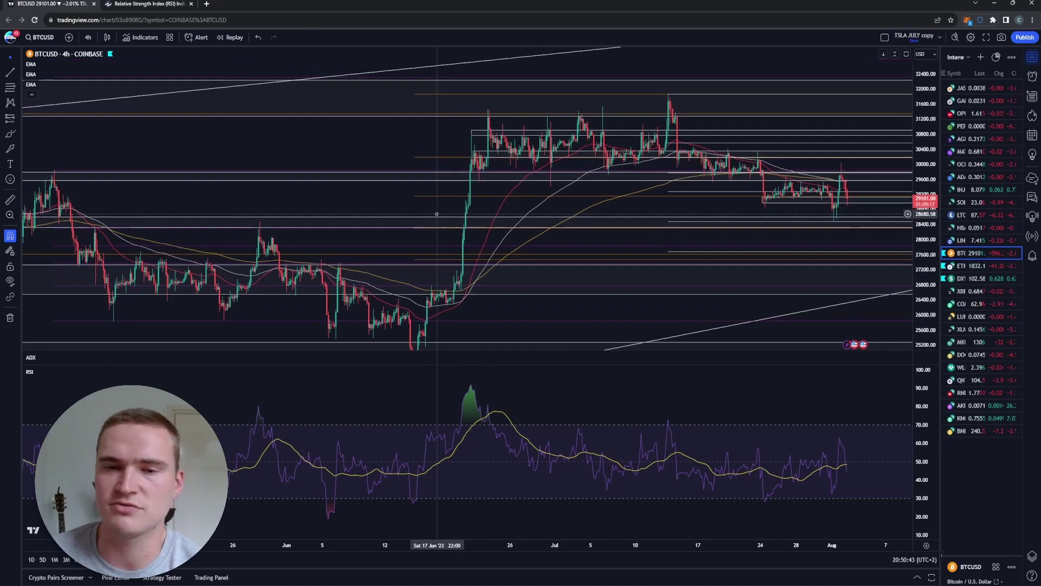
pyautogui.moveTo(362, 200); pyautogui.dragTo(447, 189)
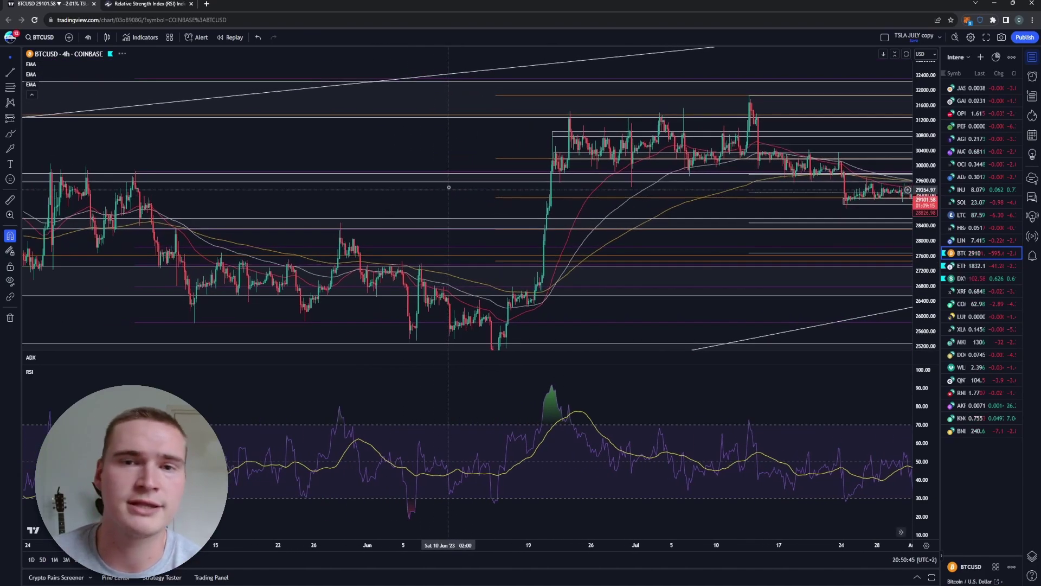
pyautogui.moveTo(414, 147); pyautogui.dragTo(581, 113)
pyautogui.moveTo(374, 298); pyautogui.dragTo(558, 263)
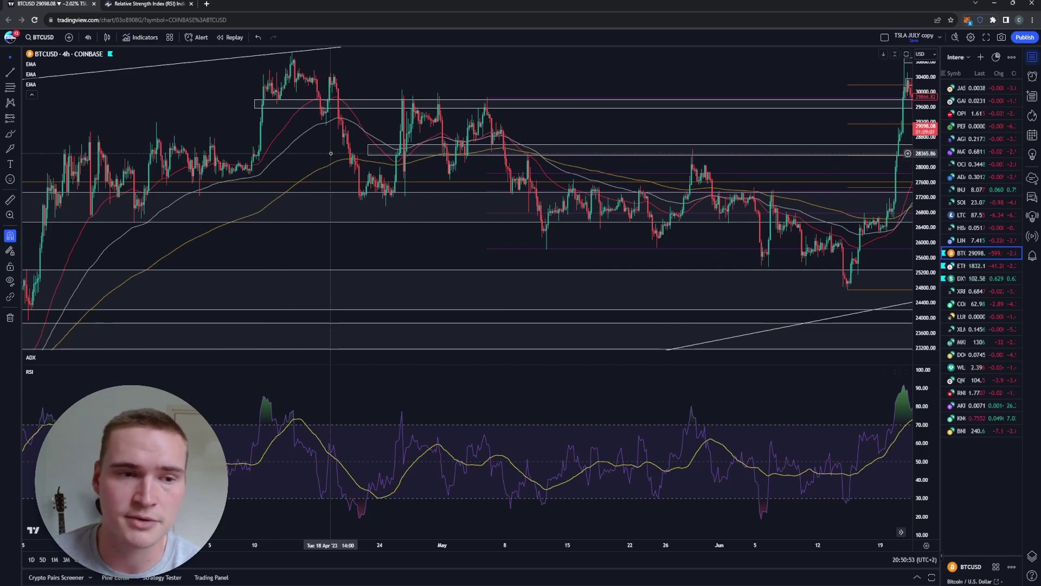
pyautogui.moveTo(320, 163); pyautogui.dragTo(360, 205)
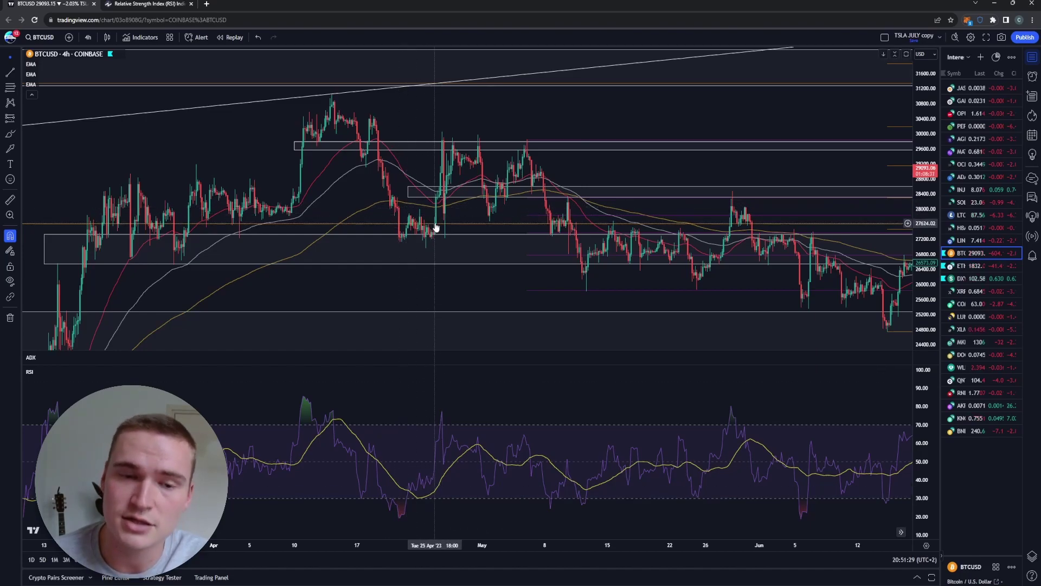
# Step: Compare the RSI extremes with the price reaction from the June 2023 rally through to the latest August candles
pyautogui.hscroll(2, 658, 313)
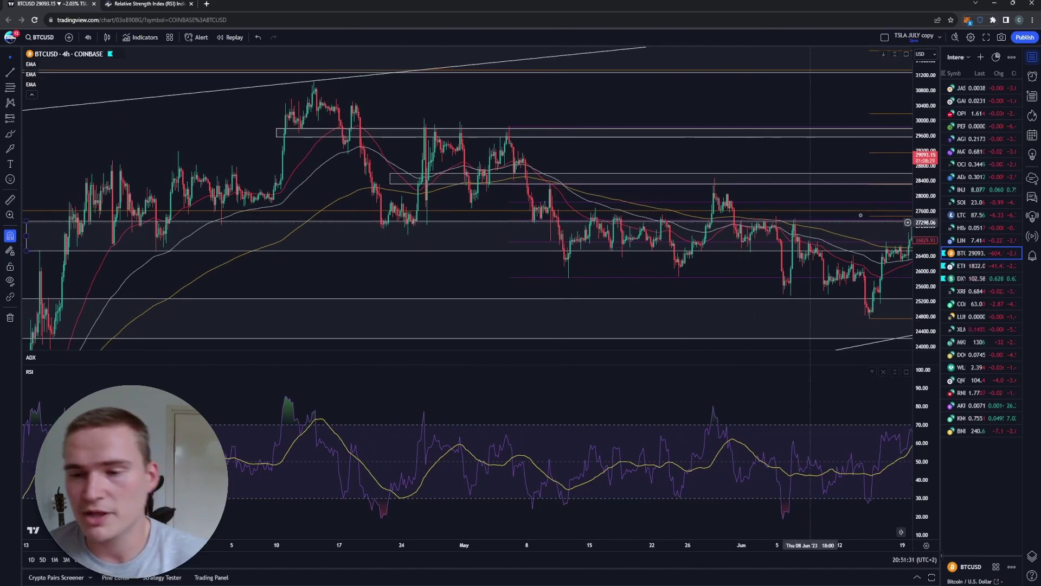
pyautogui.moveTo(803, 159); pyautogui.dragTo(705, 166)
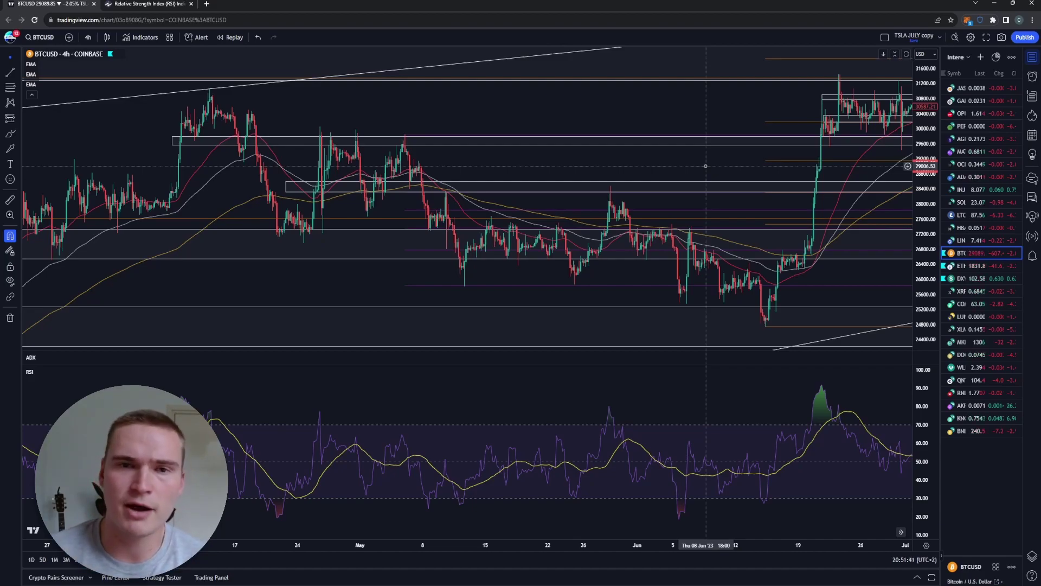
pyautogui.moveTo(705, 166); pyautogui.dragTo(622, 166)
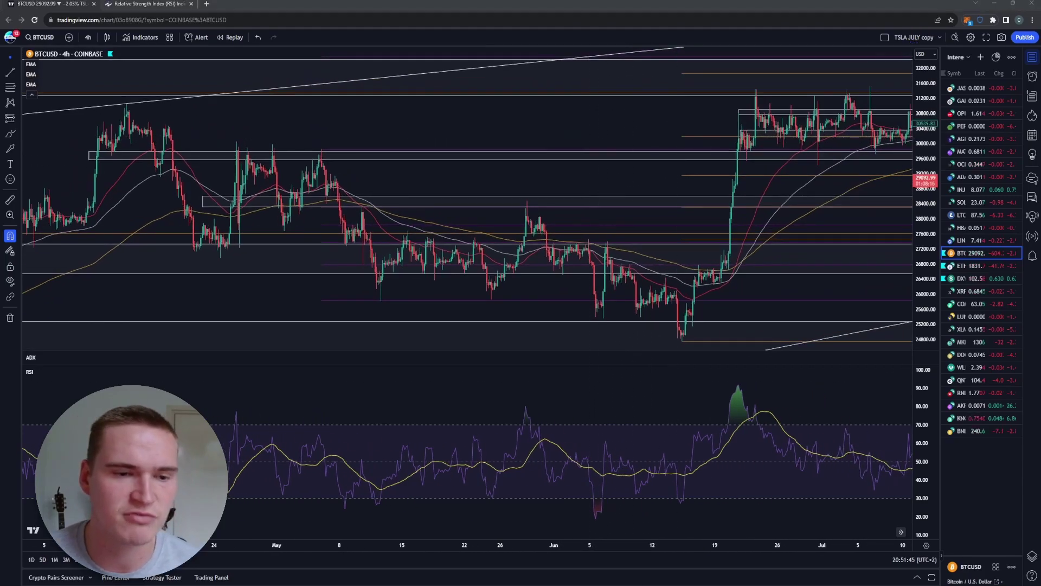
pyautogui.click(797, 275)
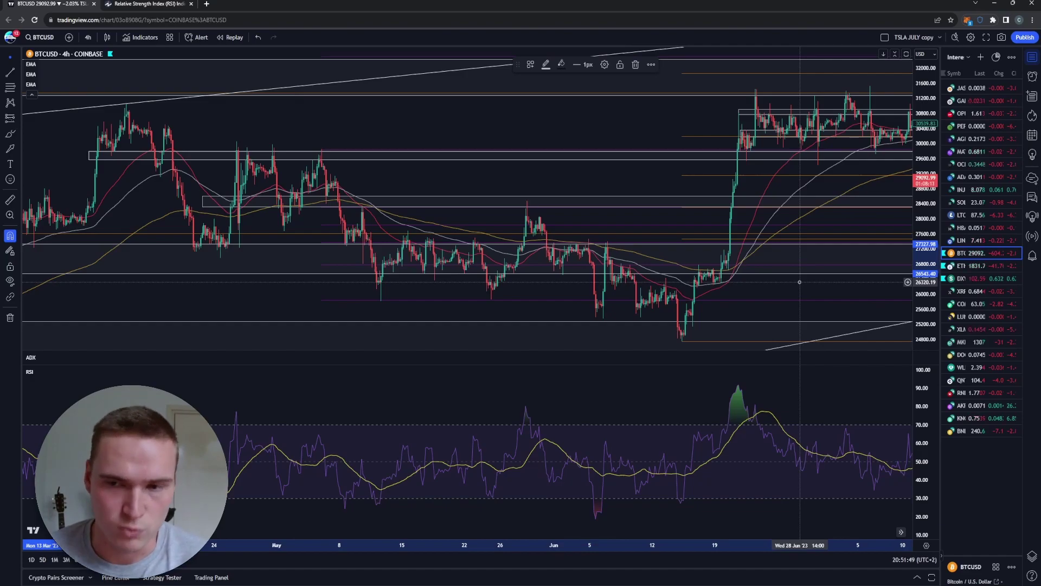
pyautogui.moveTo(799, 281); pyautogui.dragTo(683, 339)
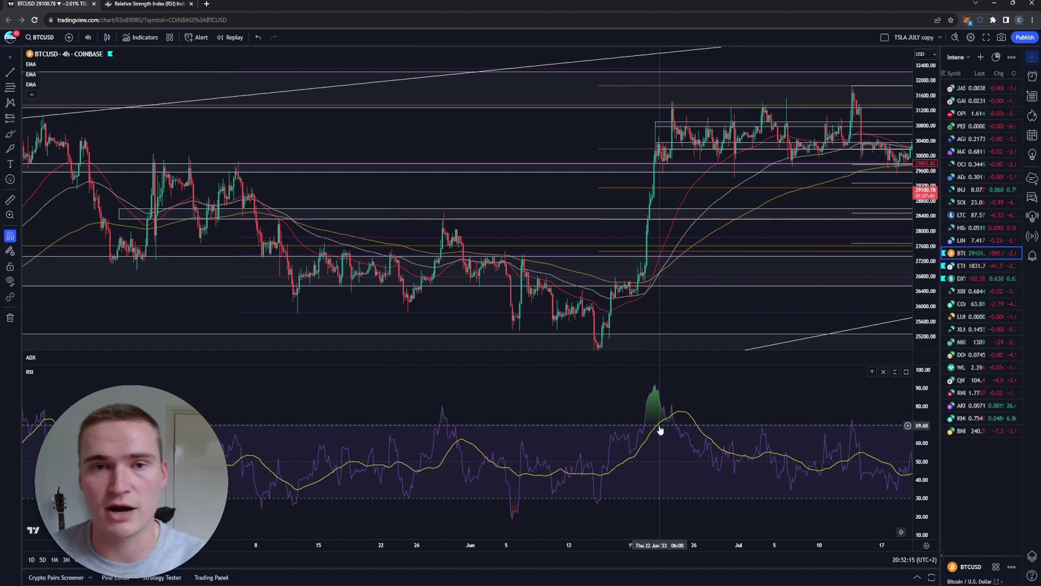
pyautogui.moveTo(573, 133); pyautogui.dragTo(517, 150)
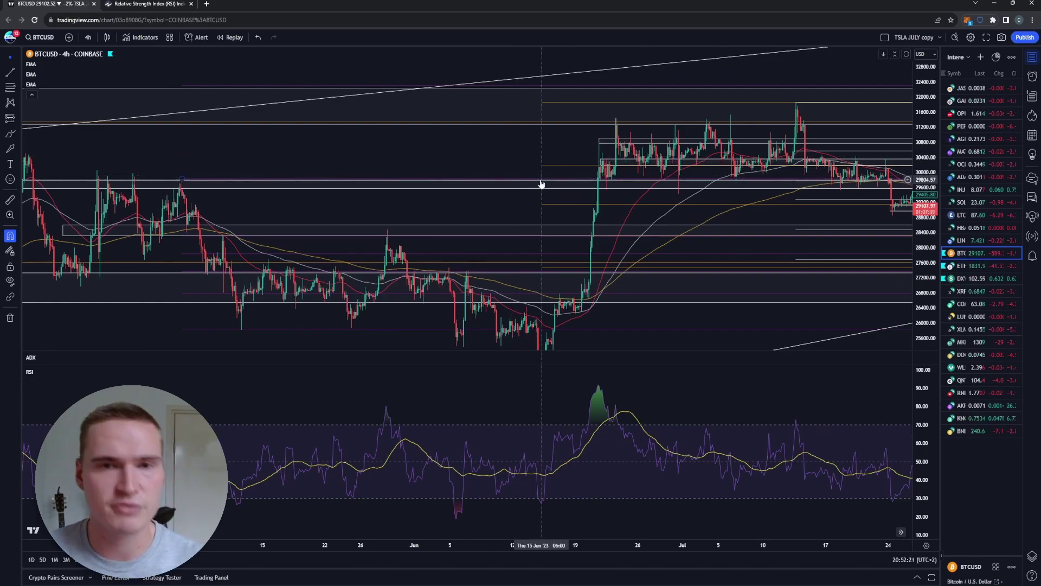
pyautogui.moveTo(504, 149); pyautogui.dragTo(417, 255)
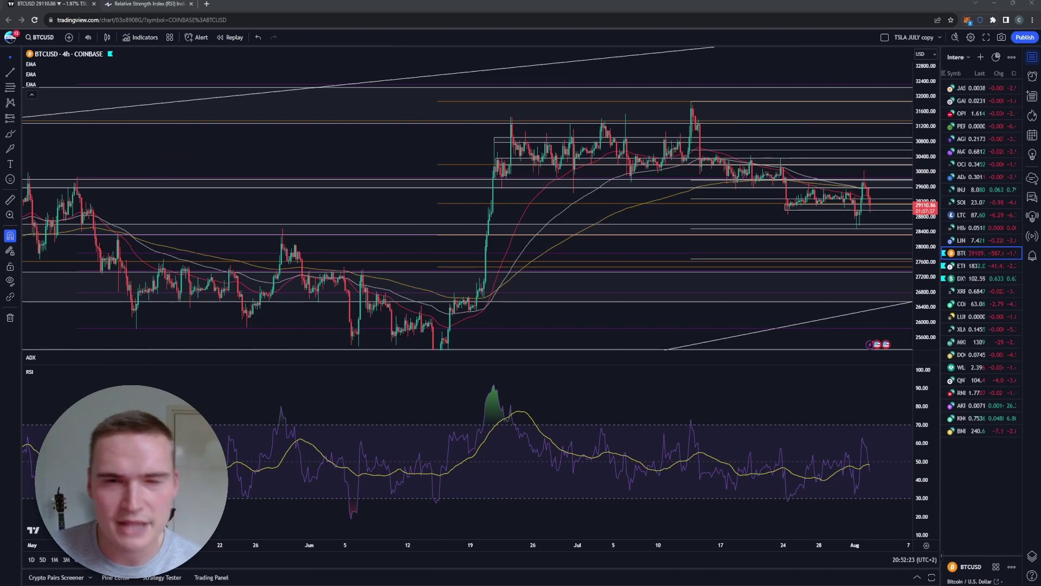
pyautogui.click(751, 212)
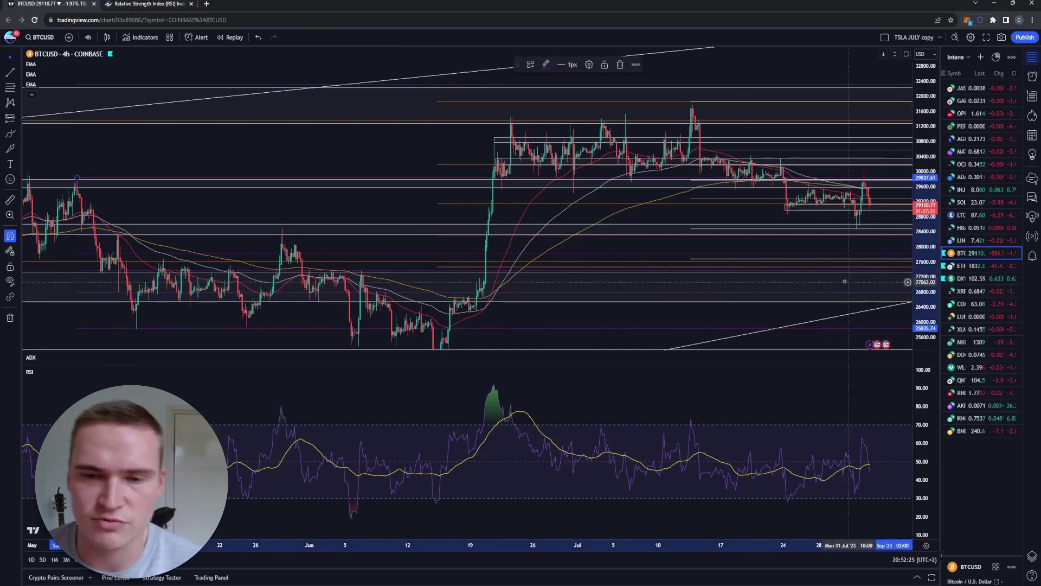
pyautogui.scroll(4, 752, 212)
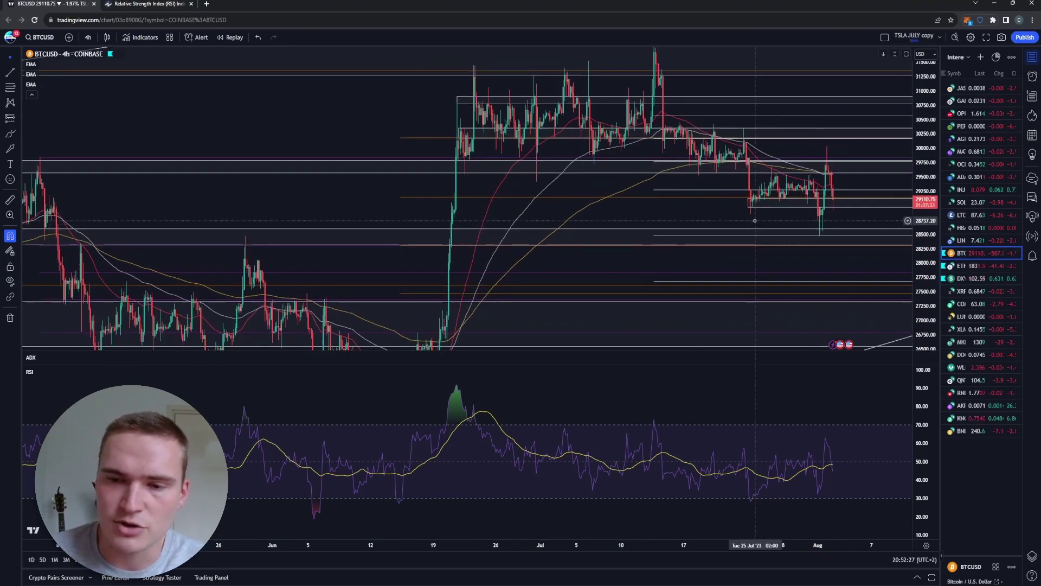